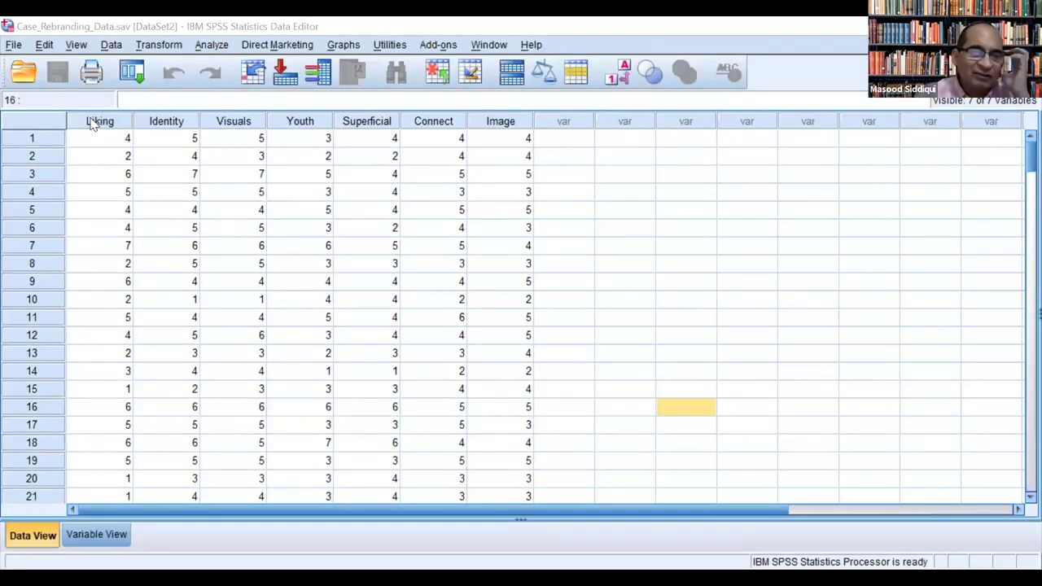
# Highlight the Liking column and the Identity through Image columns in the data sheet to review the variables.
pyautogui.click(93, 123)
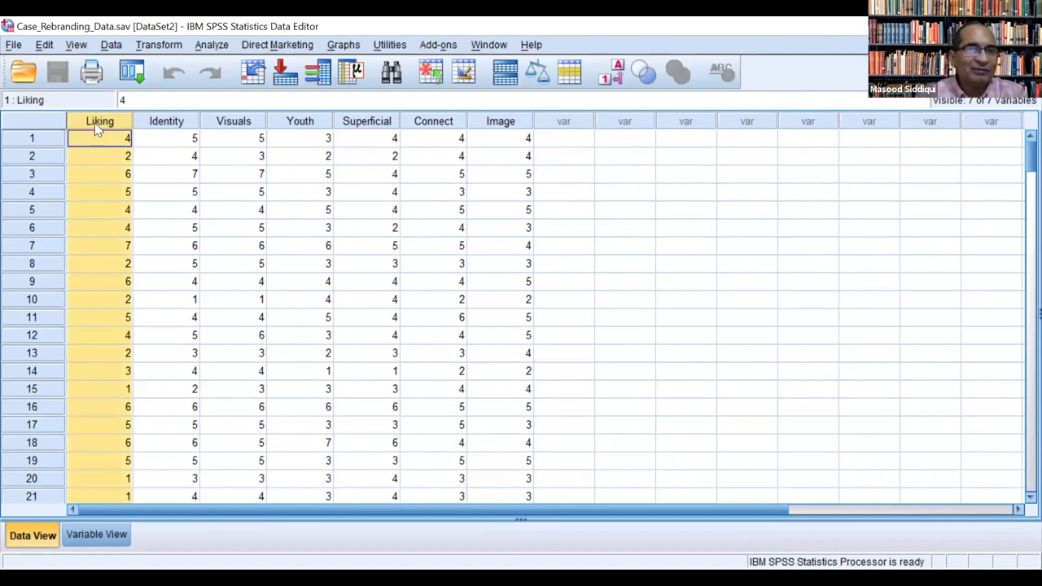
pyautogui.click(159, 126)
pyautogui.moveTo(159, 128); pyautogui.dragTo(489, 121)
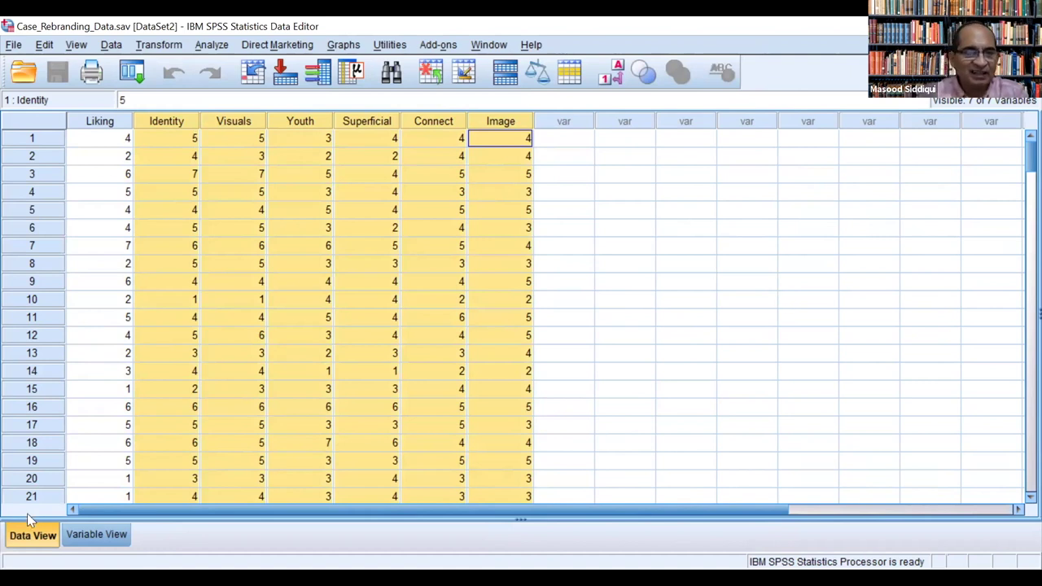
# Examine the value labels defined for the Liking variable in the variable definitions.
pyautogui.click(73, 541)
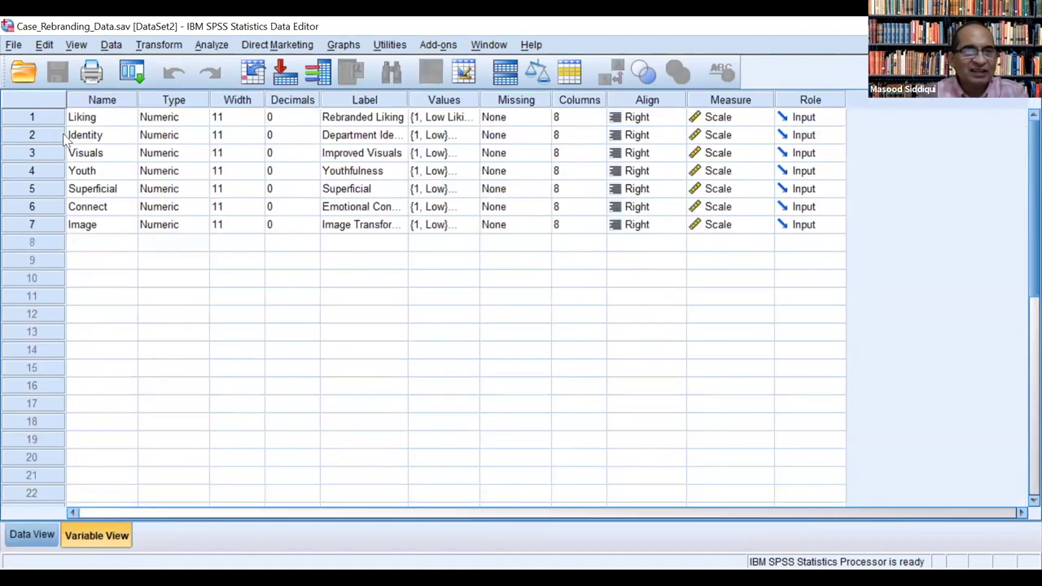
pyautogui.click(31, 114)
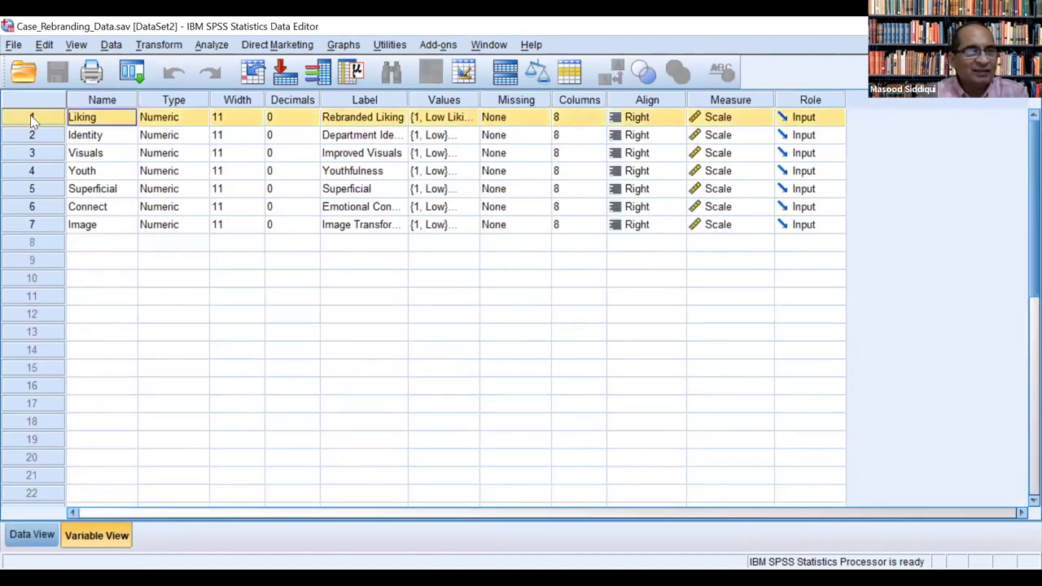
pyautogui.click(476, 119)
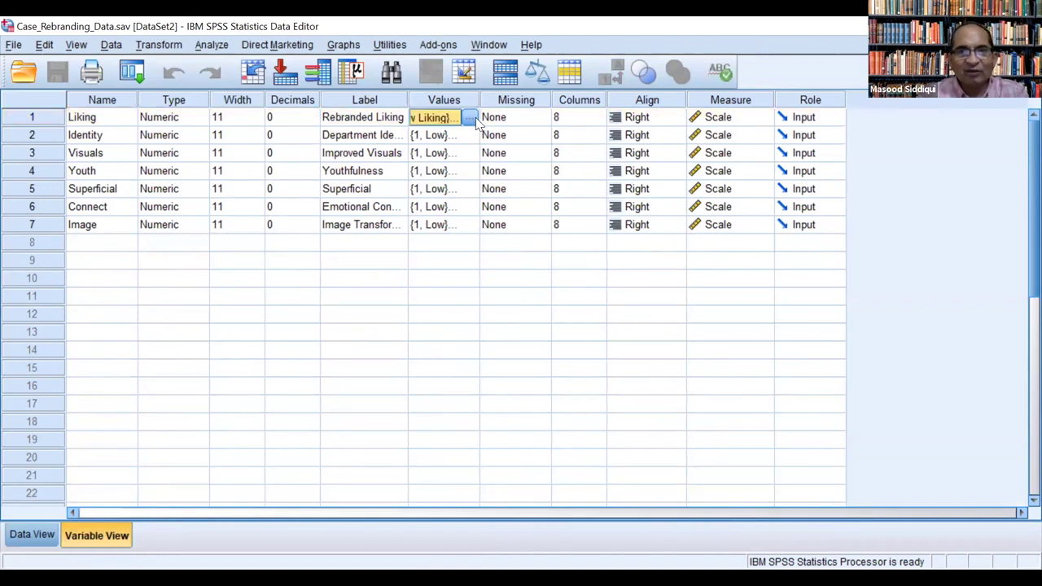
pyautogui.click(470, 119)
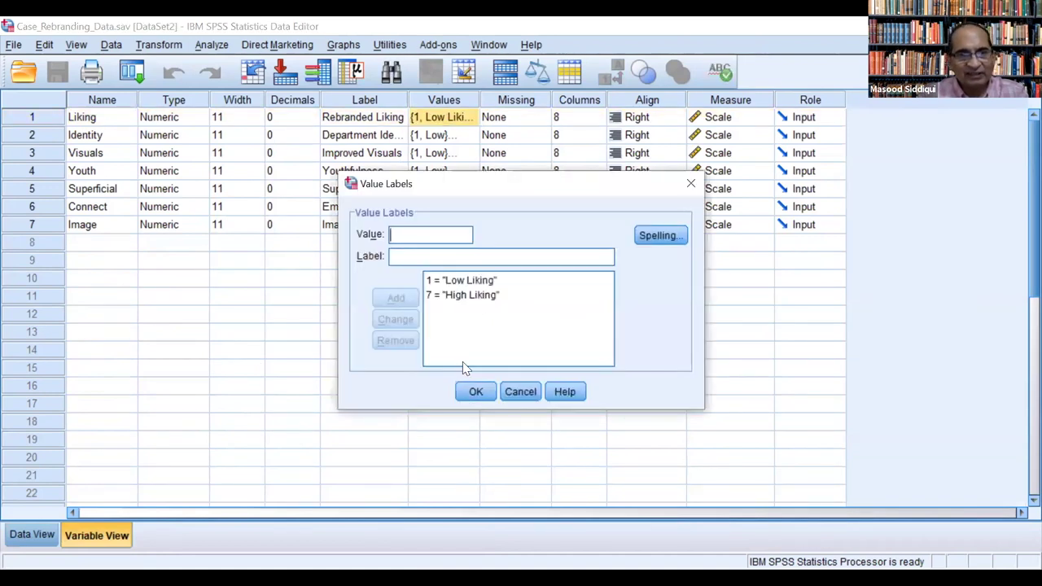
pyautogui.click(471, 390)
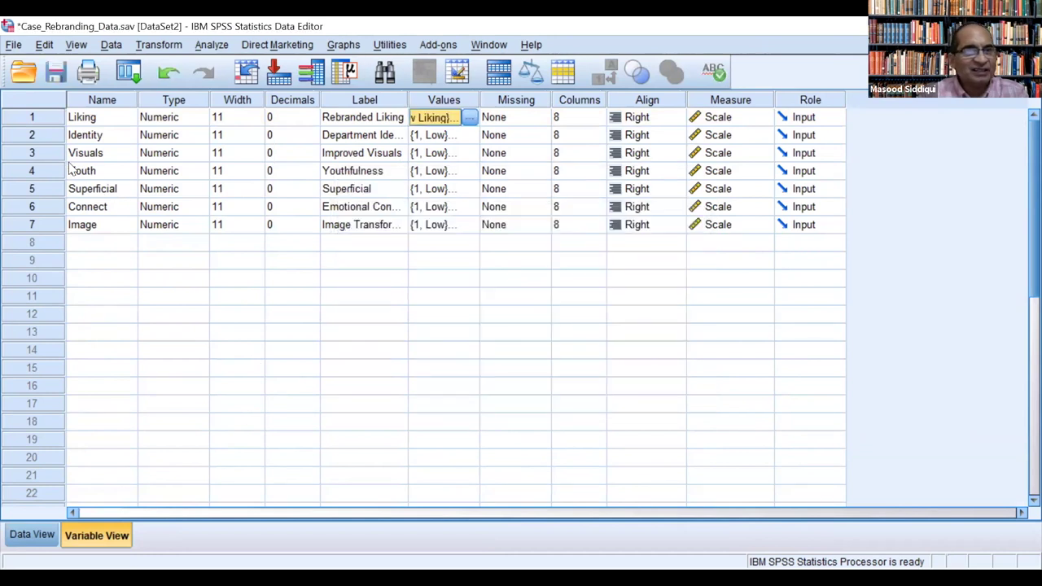
# Review the definitions of variables Identity through Image, including Identity's value labels, and return to the data sheet.
pyautogui.moveTo(31, 136); pyautogui.dragTo(22, 229)
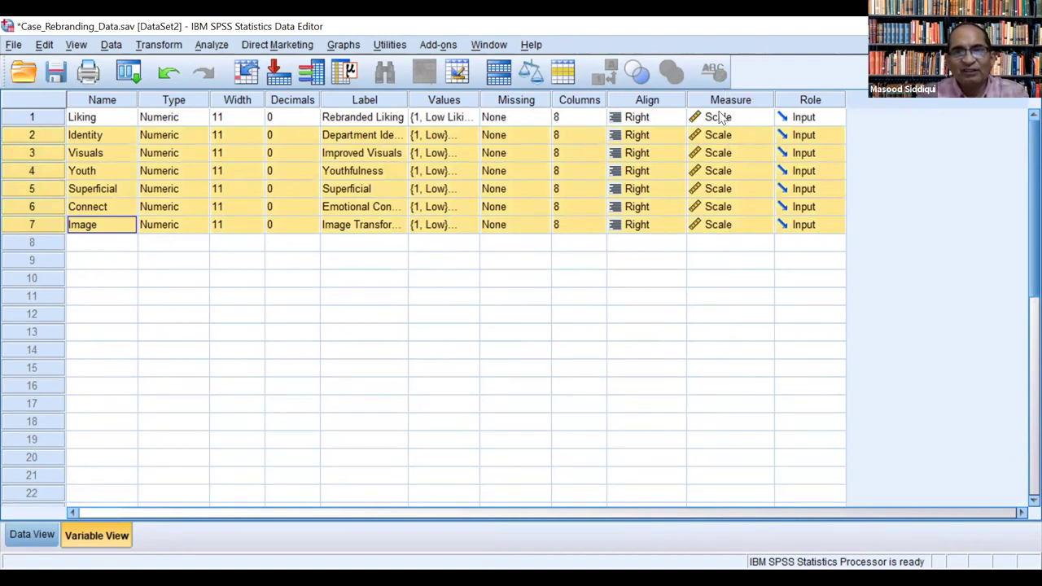
pyautogui.click(724, 298)
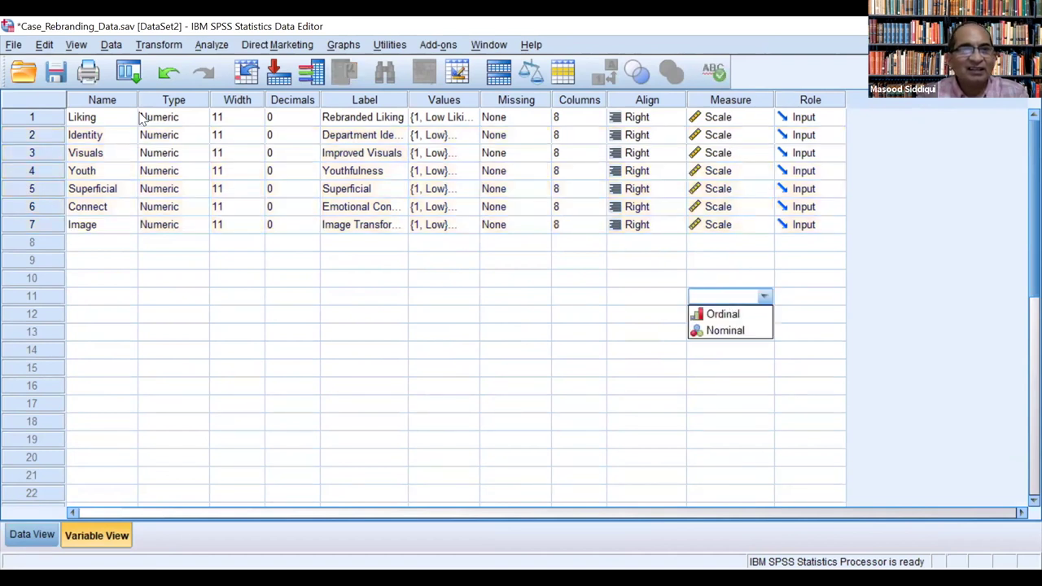
pyautogui.click(471, 136)
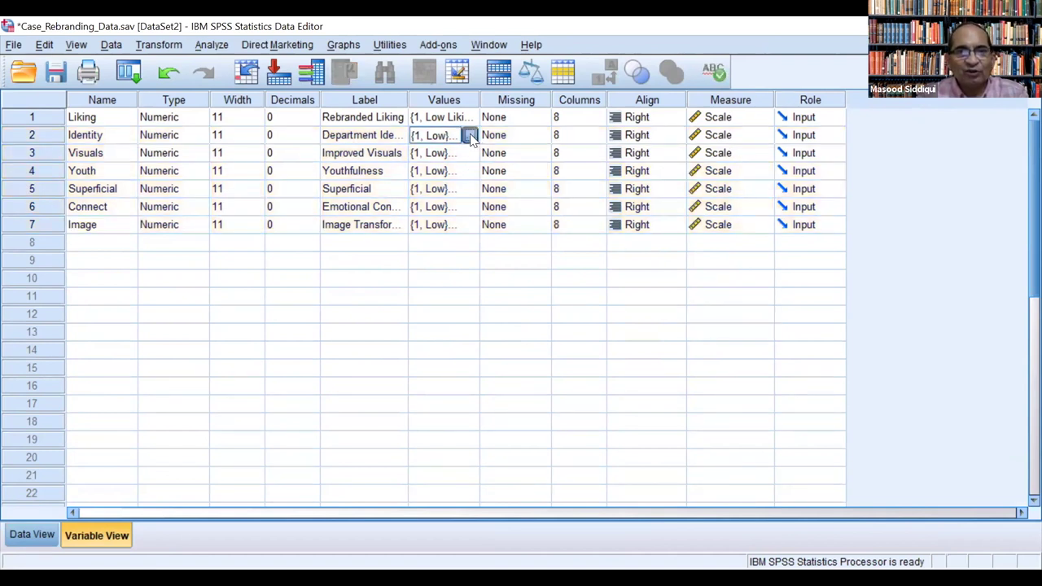
pyautogui.click(471, 137)
pyautogui.click(472, 391)
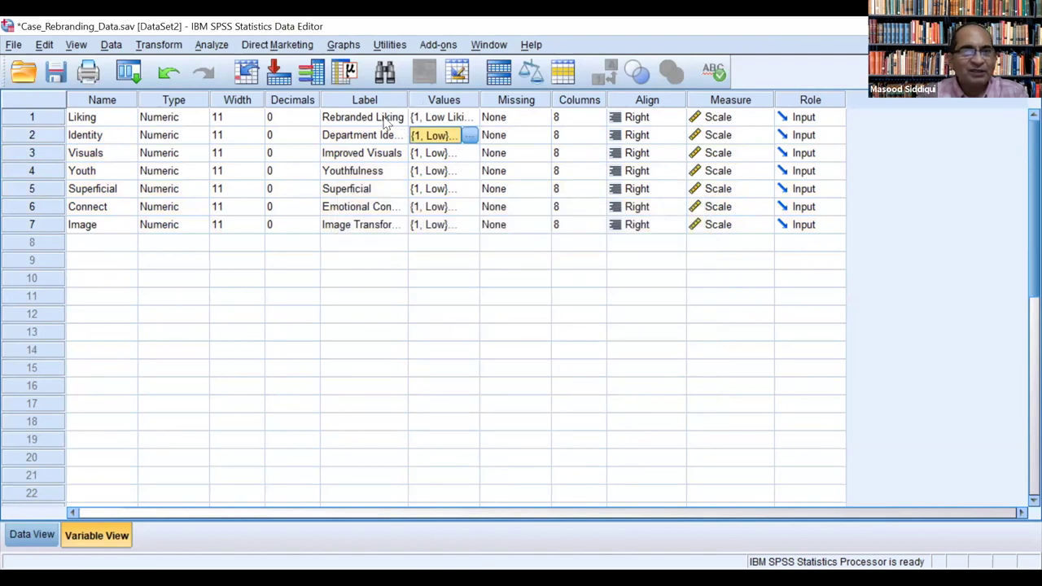
pyautogui.click(29, 544)
pyautogui.moveTo(1016, 162); pyautogui.dragTo(1018, 139)
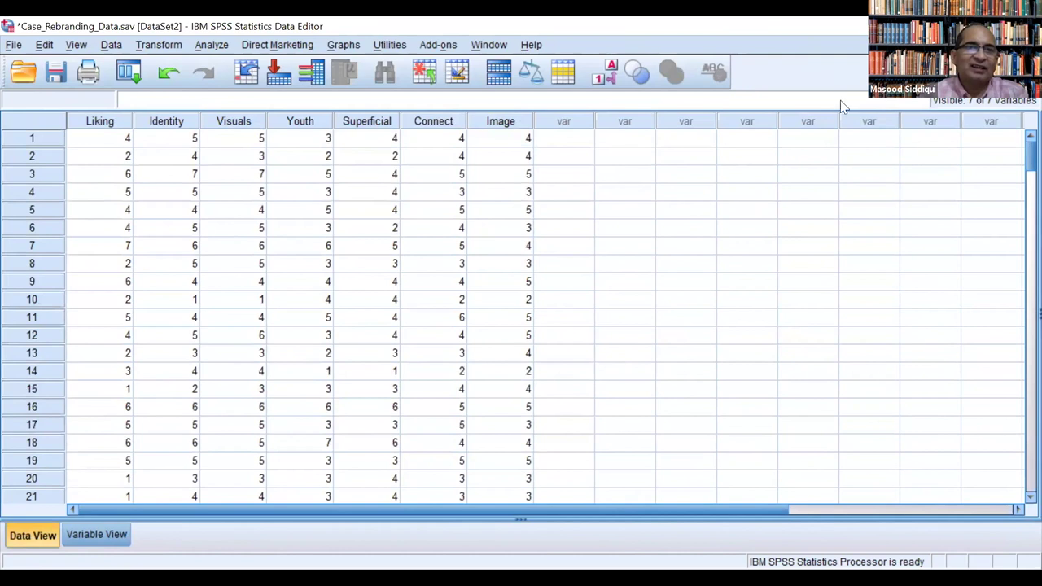
# Start a Linear Regression analysis with Rebranded Liking as the dependent variable.
pyautogui.click(210, 45)
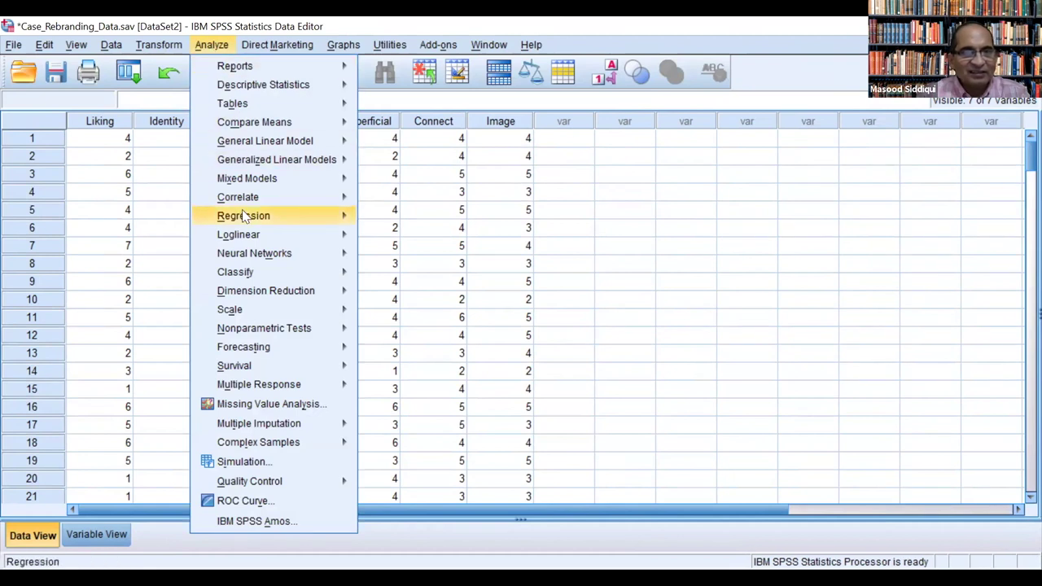
pyautogui.moveTo(244, 216)
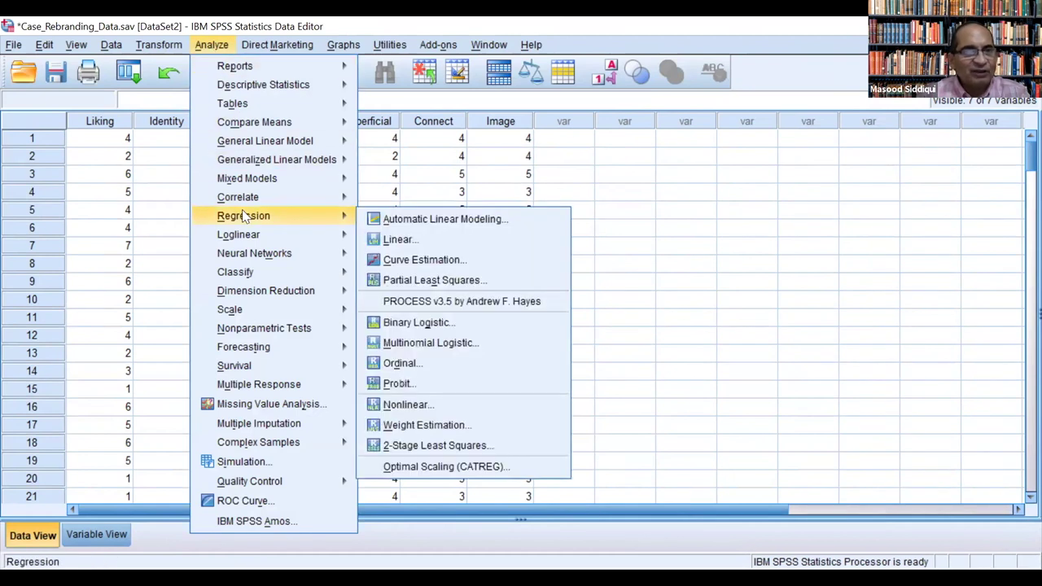
pyautogui.click(411, 240)
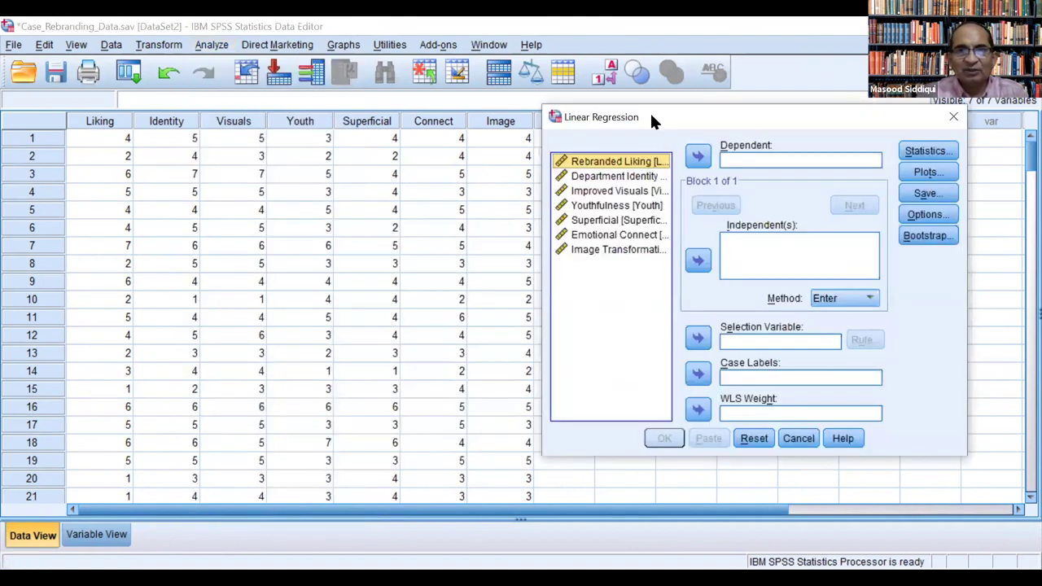
pyautogui.moveTo(651, 119); pyautogui.dragTo(401, 107)
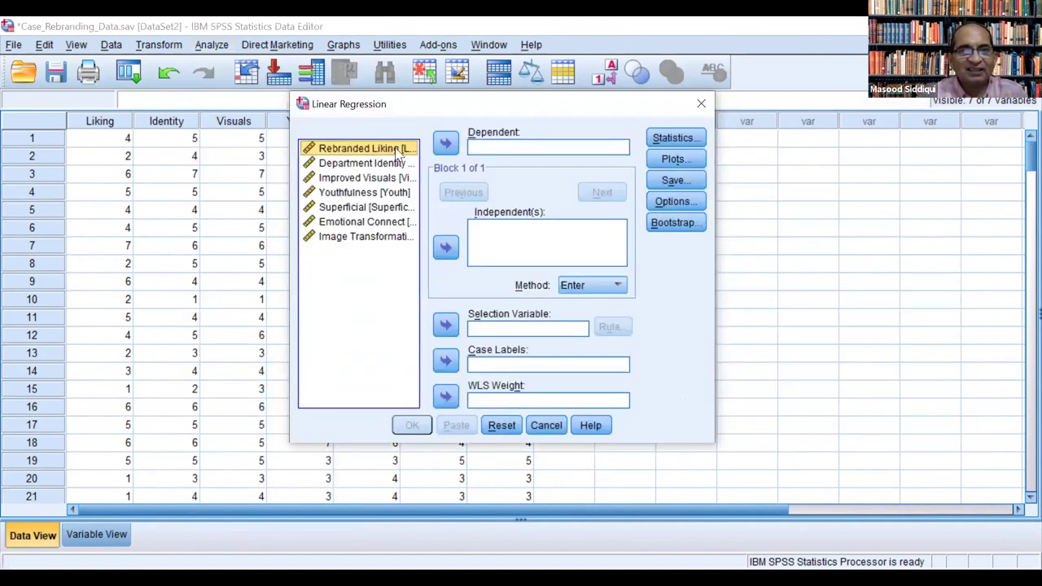
pyautogui.click(446, 144)
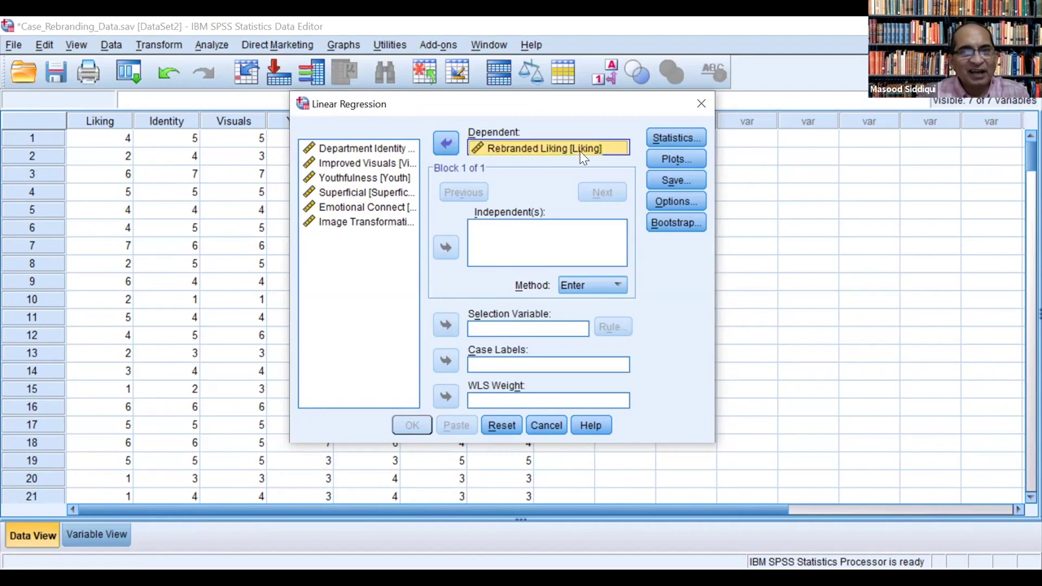
# Add all six remaining variables, Department Identity through Image Transformation, as independents, keeping the Enter method.
pyautogui.click(364, 150)
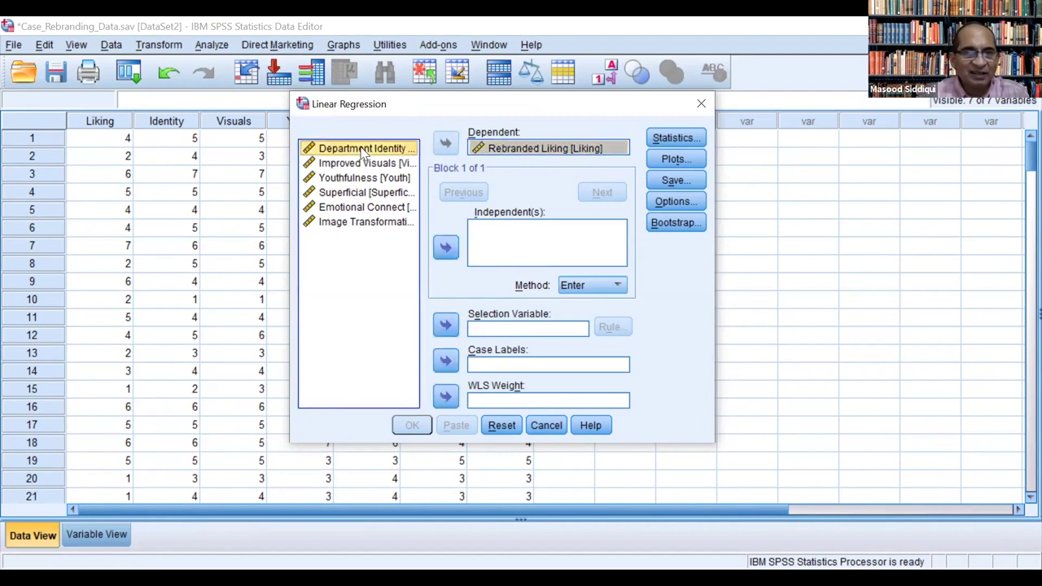
pyautogui.keyDown('shift'); pyautogui.click(362, 223); pyautogui.keyUp('shift')
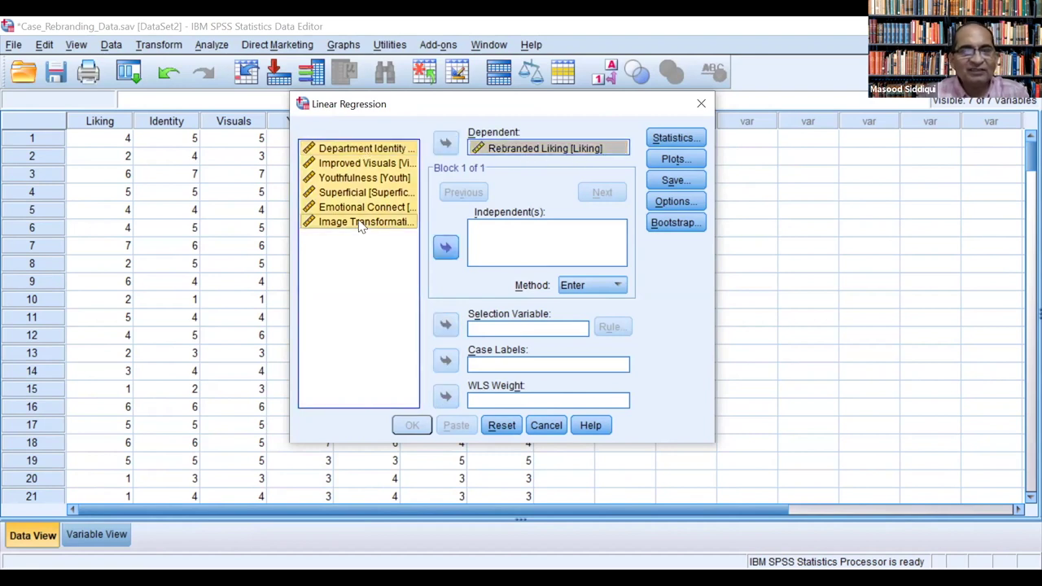
pyautogui.click(454, 255)
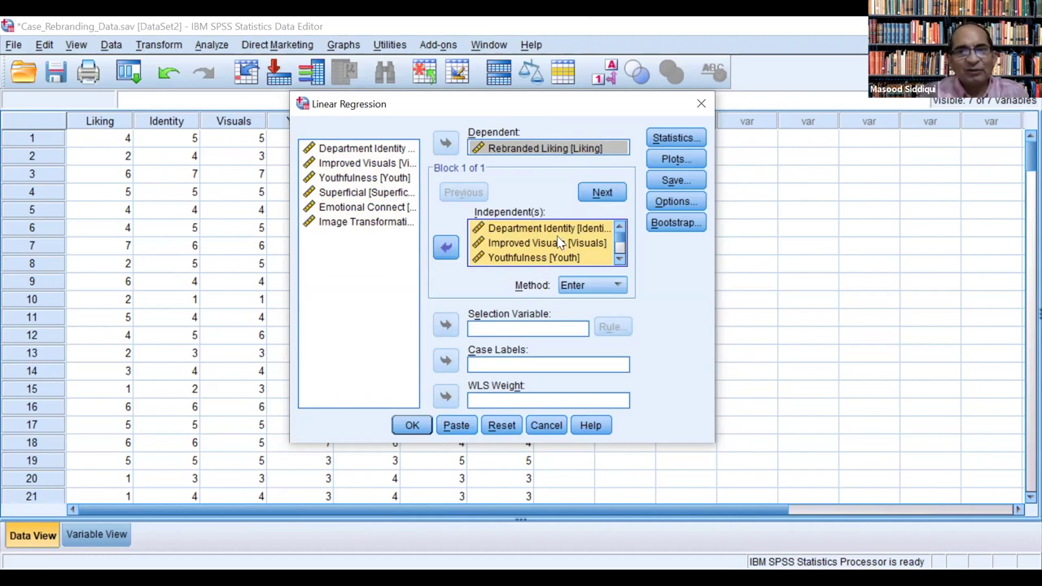
pyautogui.click(615, 284)
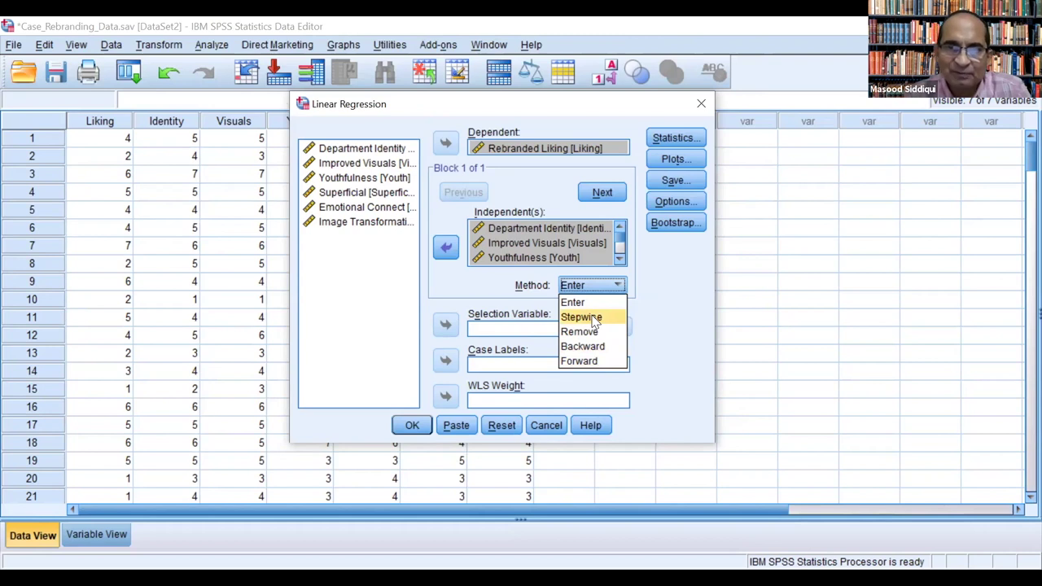
pyautogui.click(758, 245)
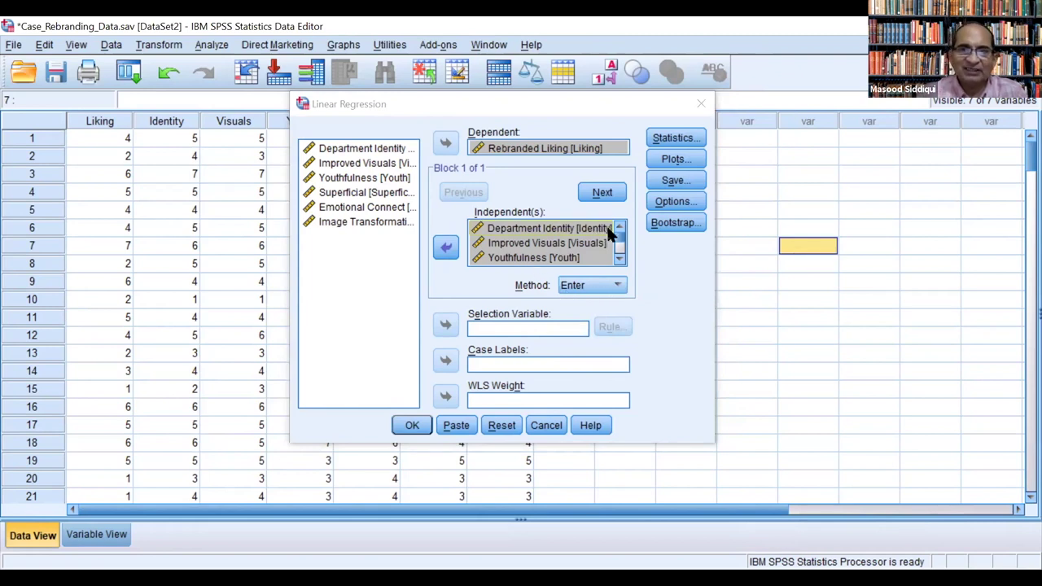
# Include Descriptives, Part and partial correlations, Collinearity diagnostics and Durbin-Watson in the regression statistics.
pyautogui.click(670, 141)
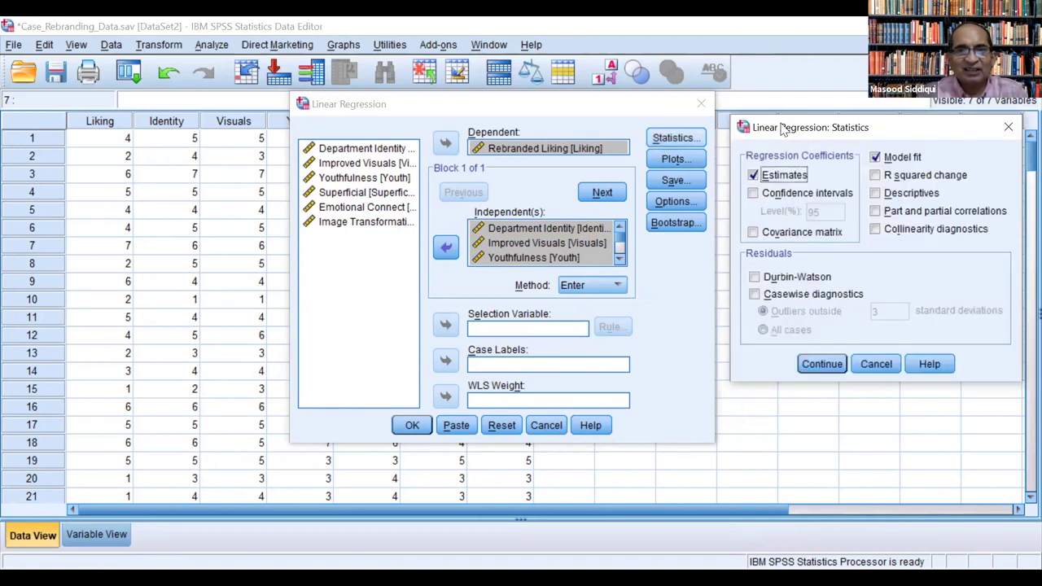
pyautogui.moveTo(783, 130); pyautogui.dragTo(67, 152)
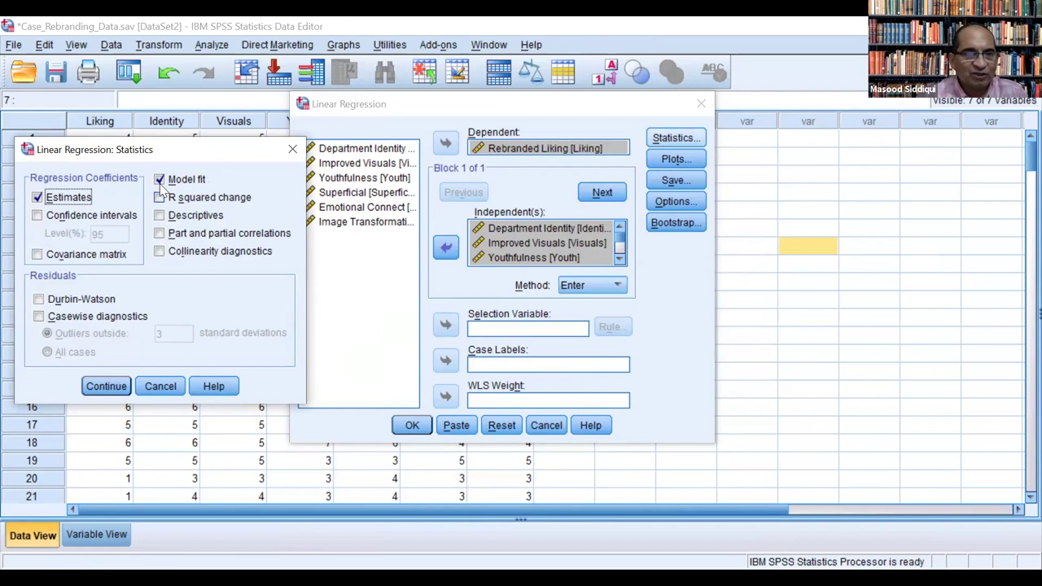
pyautogui.click(180, 214)
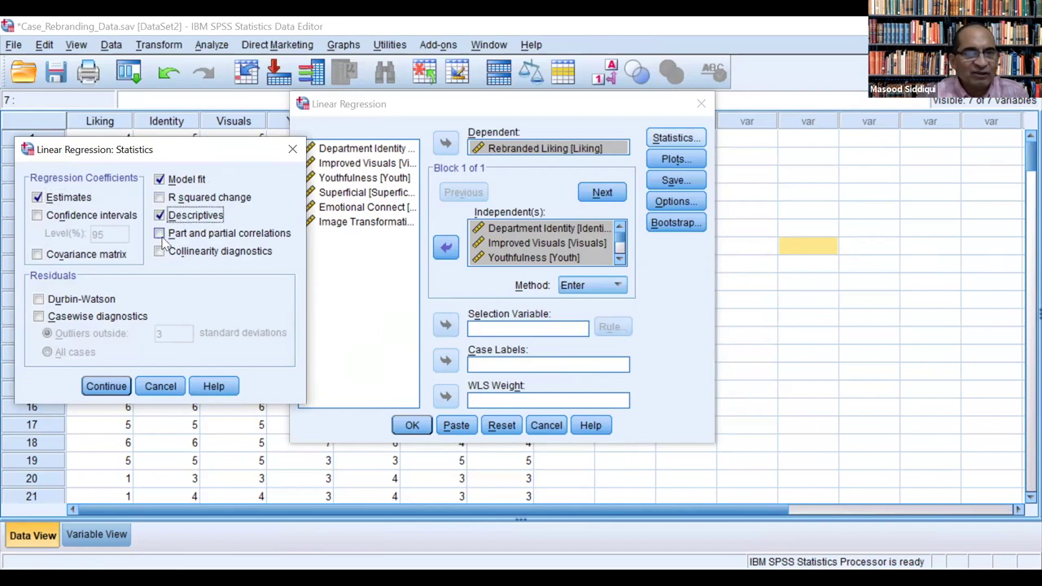
pyautogui.click(160, 234)
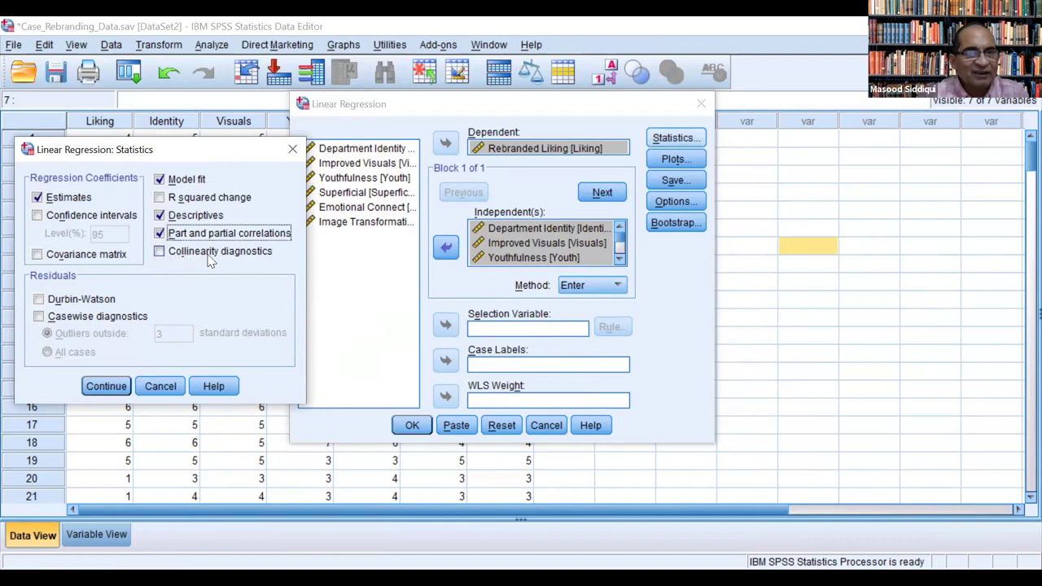
pyautogui.click(221, 253)
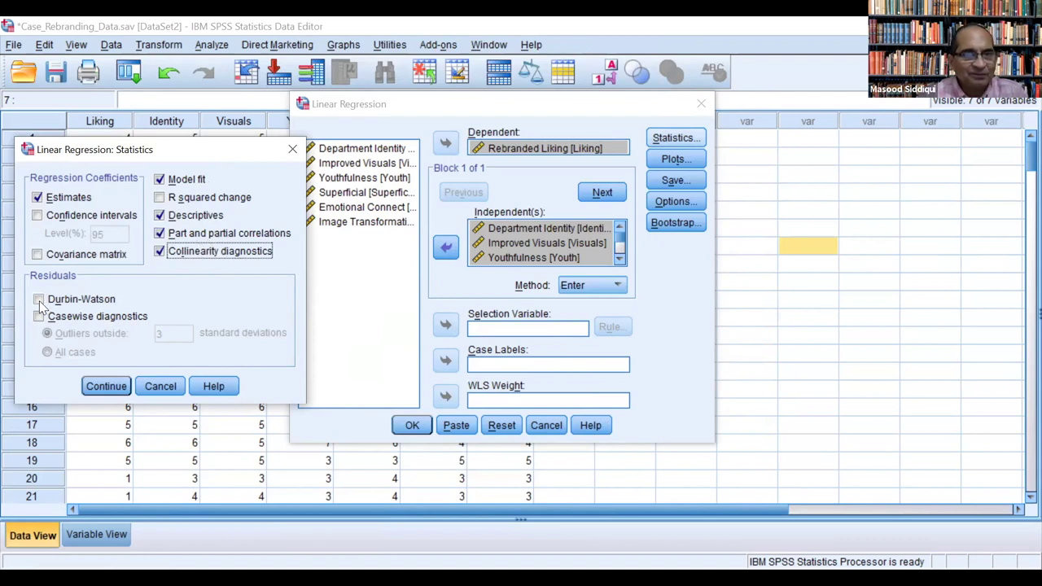
pyautogui.click(104, 301)
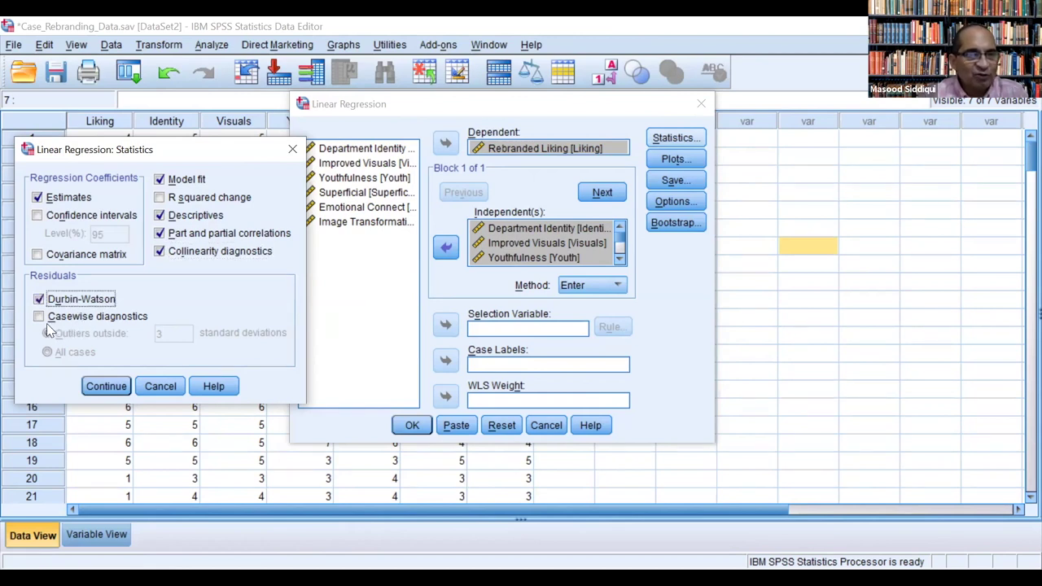
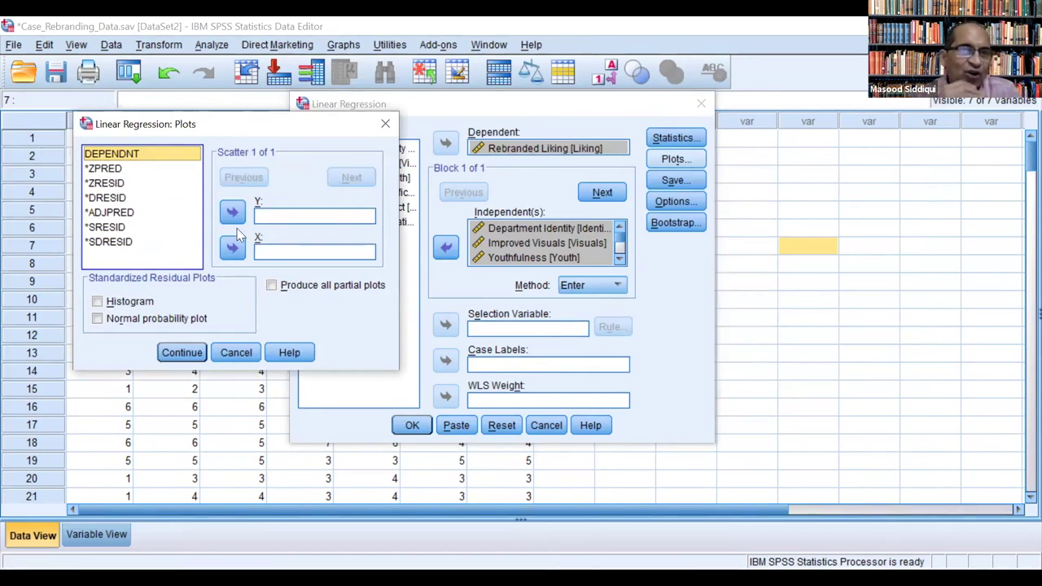
# Define a regression scatterplot with *ZRESID on Y and *ZPRED on X, and enable the histogram and normal probability plot.
pyautogui.press('Down')
pyautogui.press('Down')
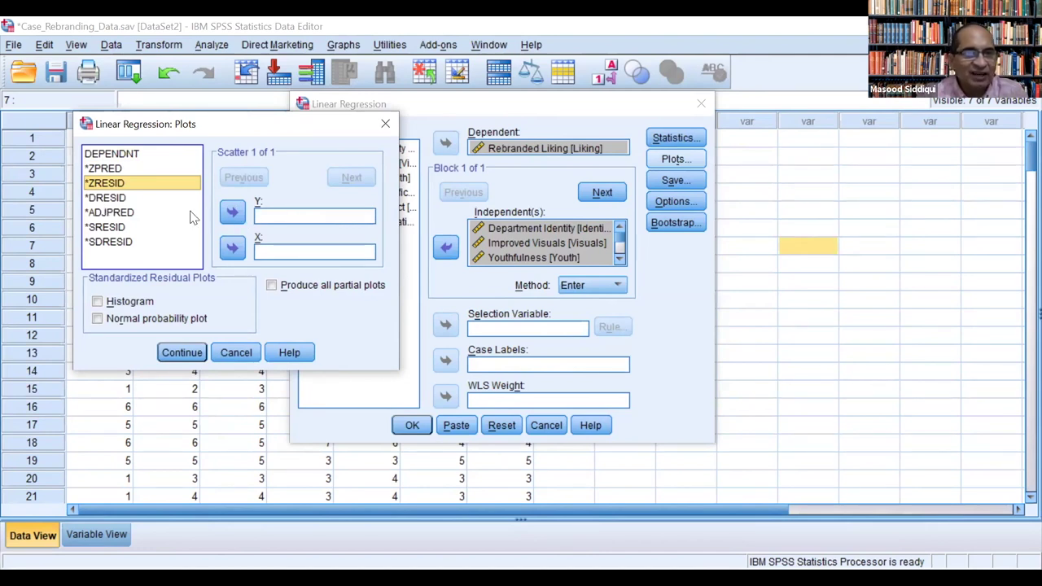
pyautogui.click(106, 168)
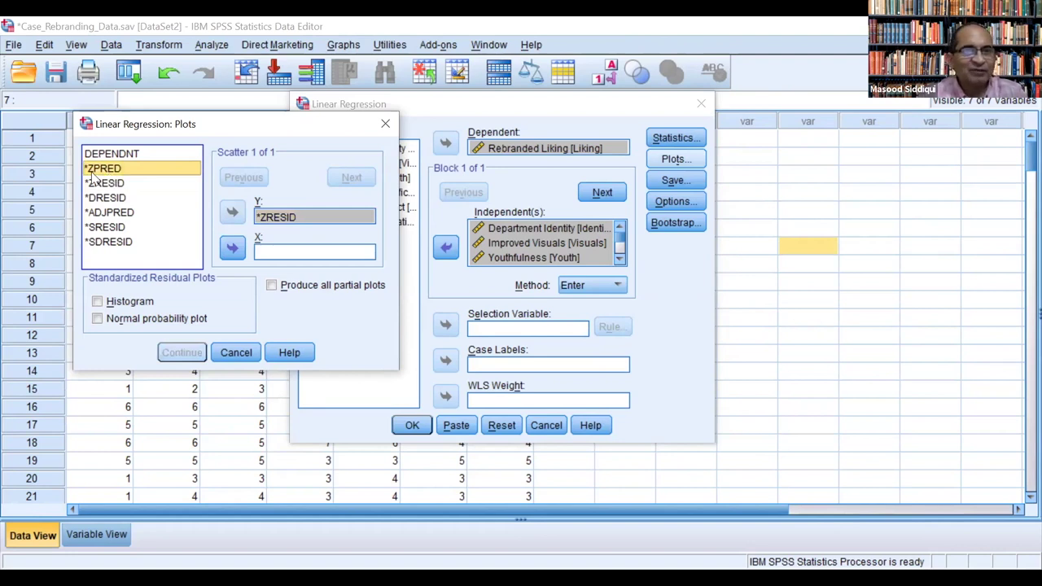
pyautogui.click(232, 247)
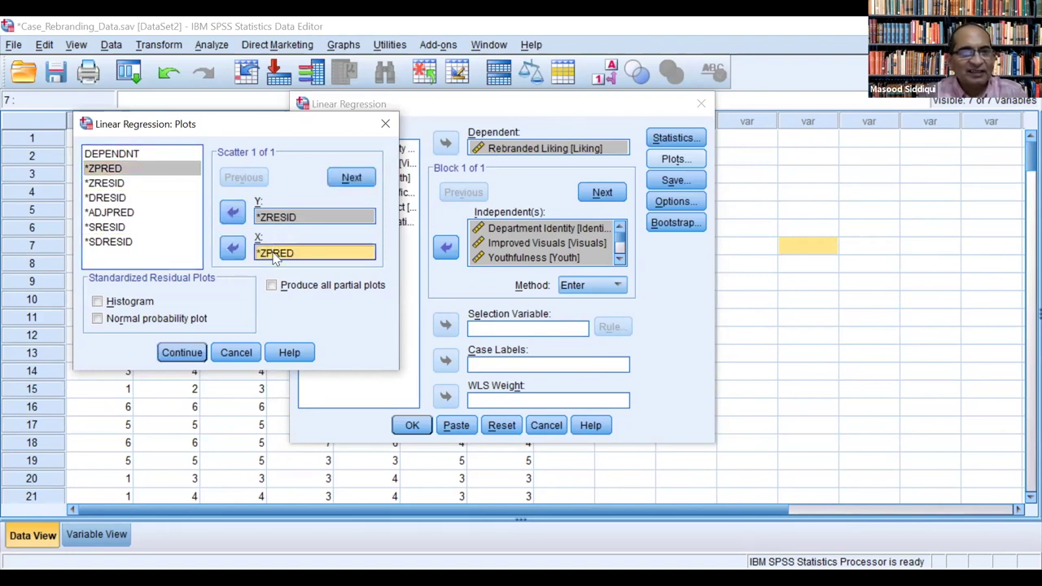
pyautogui.click(97, 301)
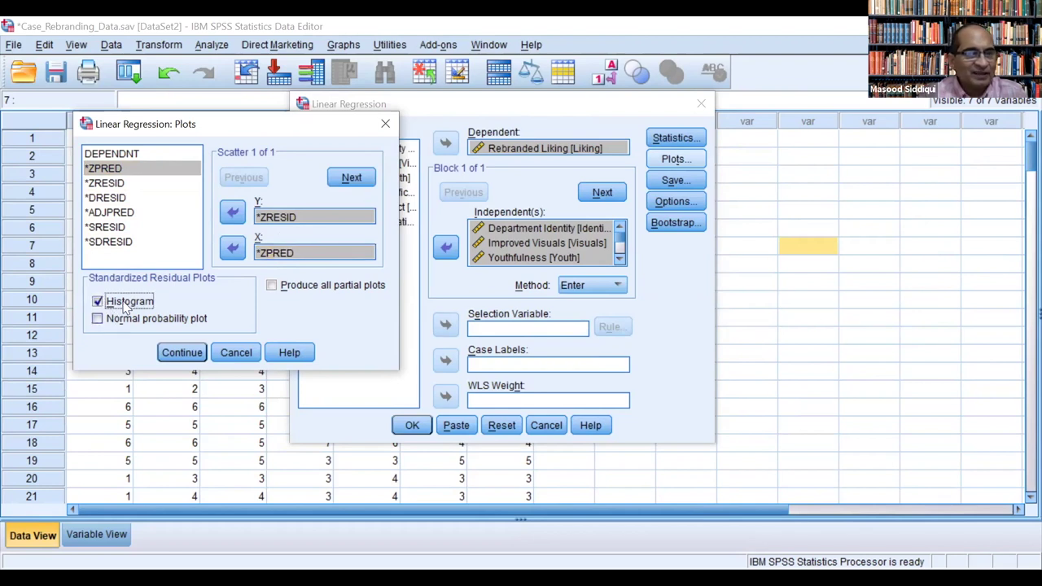
pyautogui.click(98, 320)
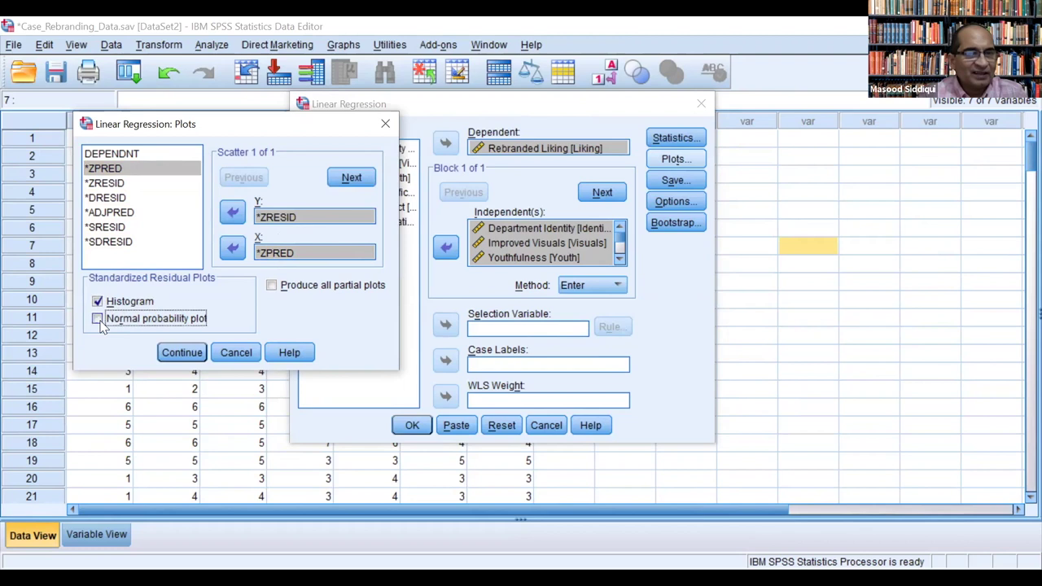
pyautogui.click(98, 318)
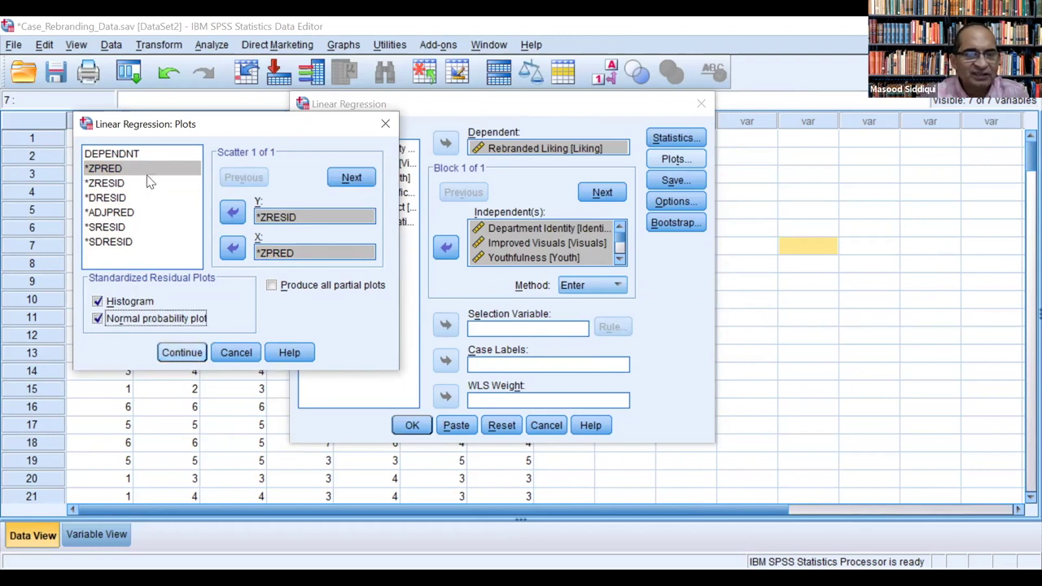
# Accept the plot settings and have the regression save unstandardized predicted values and unstandardized residuals as new variables.
pyautogui.click(172, 356)
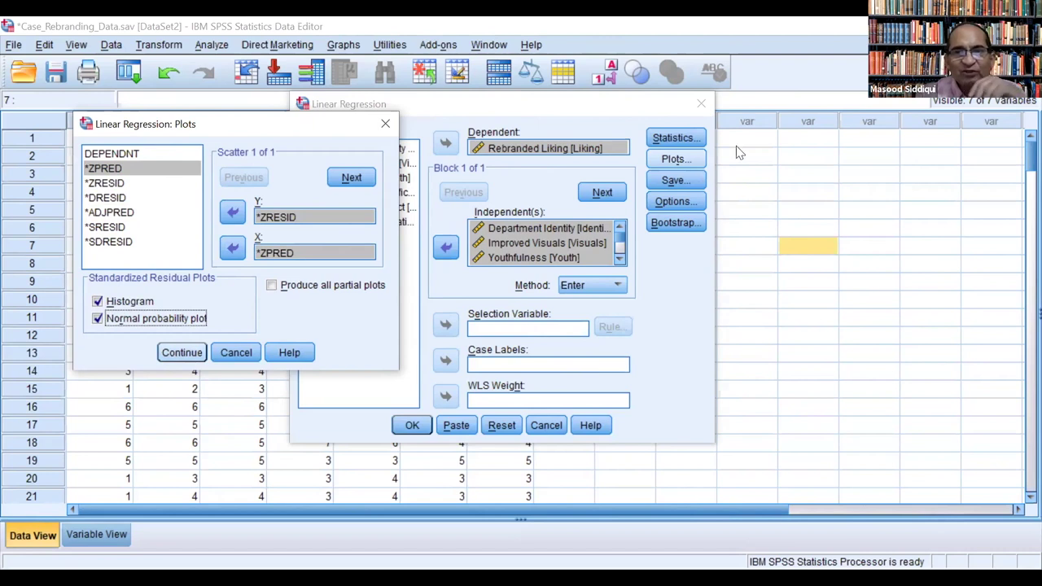
pyautogui.press('Return')
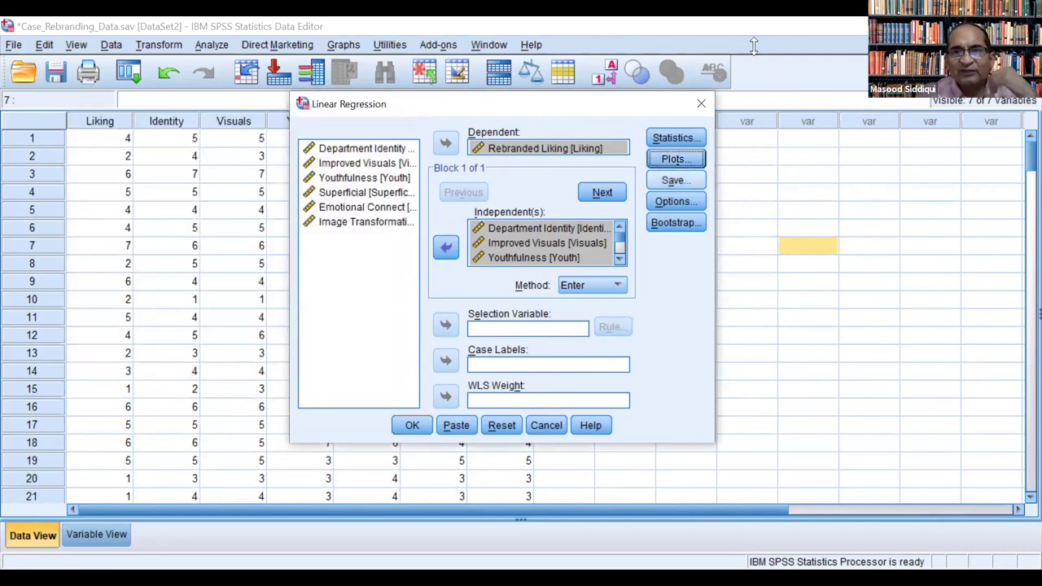
pyautogui.press('Tab')
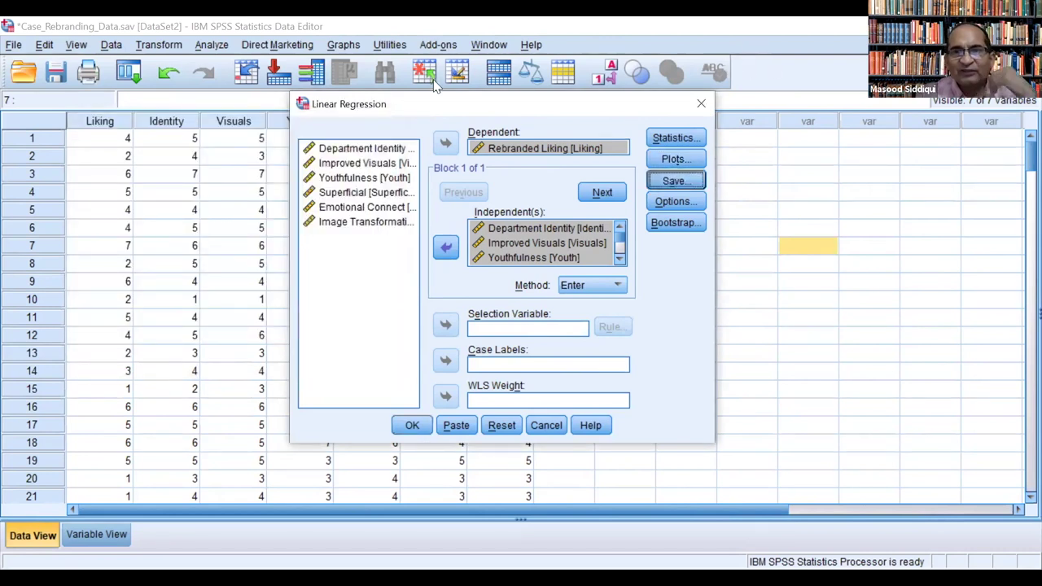
pyautogui.press('Return')
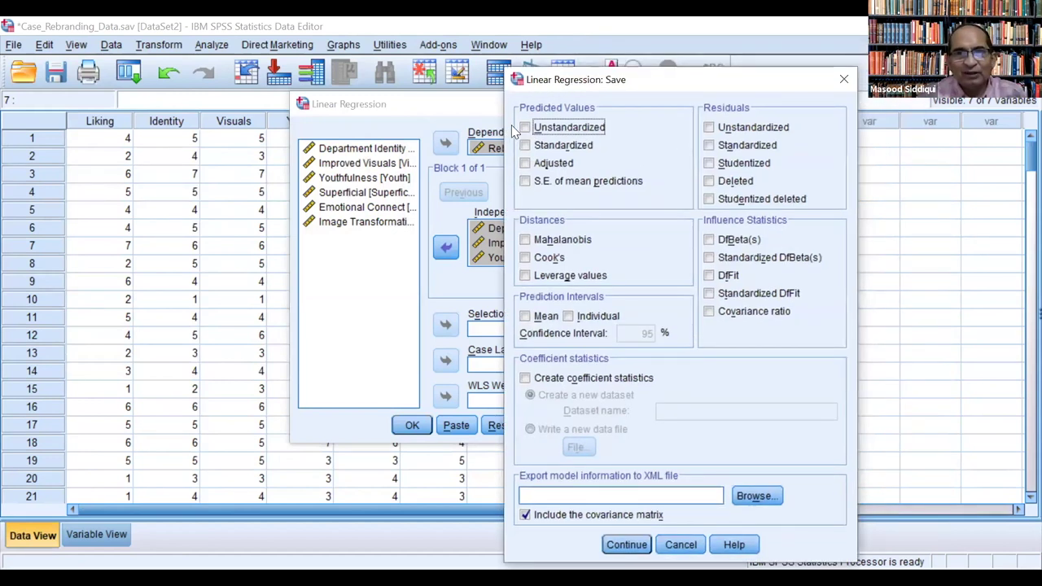
pyautogui.click(525, 127)
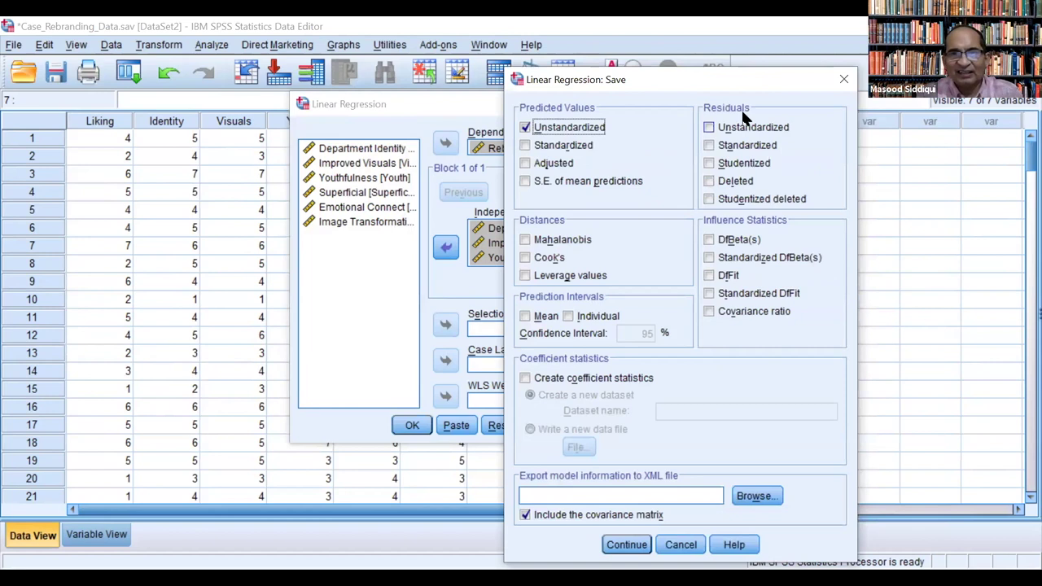
pyautogui.click(778, 128)
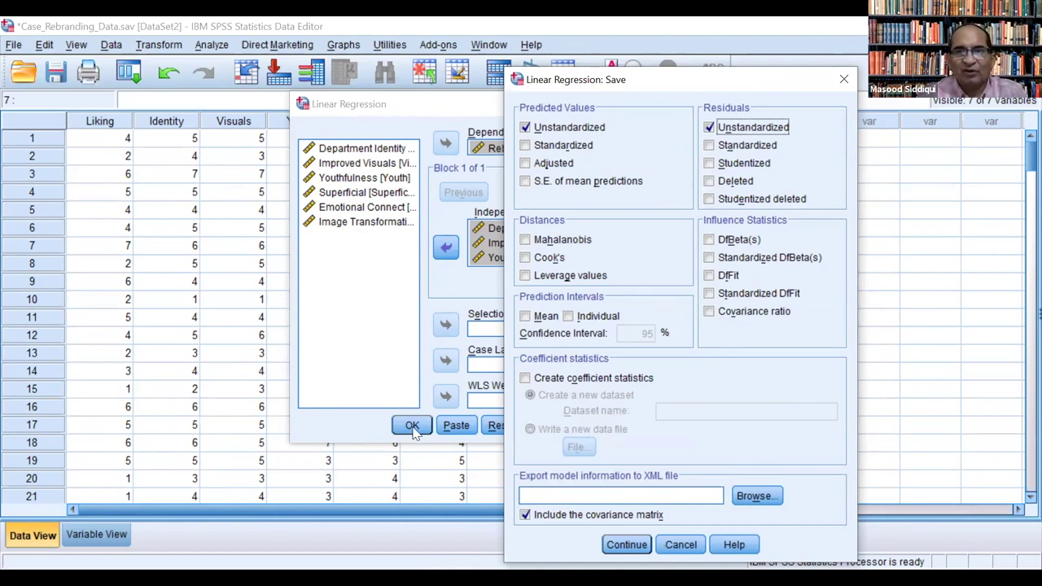
pyautogui.press('Return')
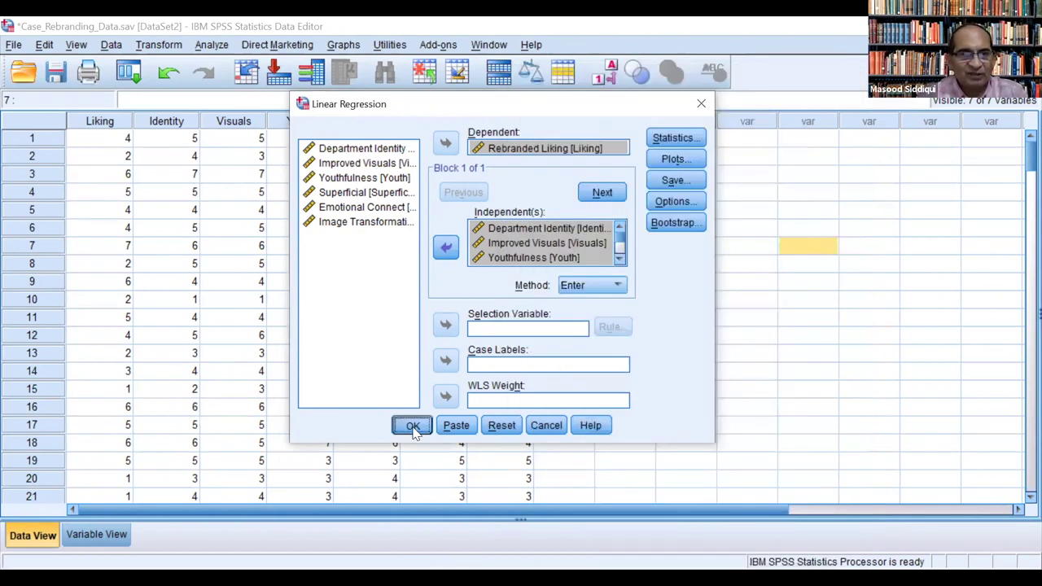
# Run the configured linear regression and bring up its results in the Statistics Viewer output.
pyautogui.click(413, 426)
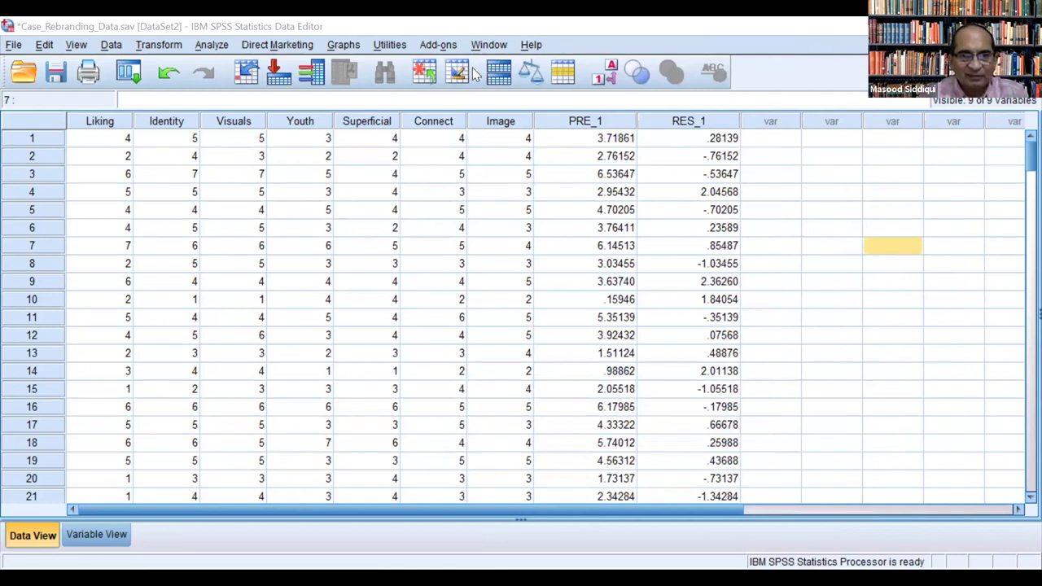
pyautogui.hotkey('alt', 'Tab')
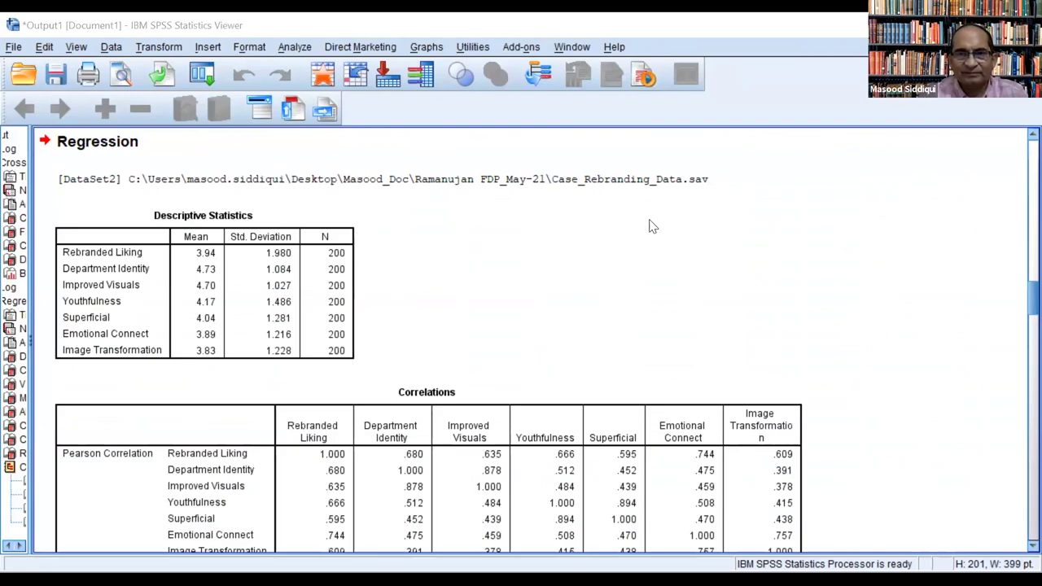
# In the PowerPoint presentation Session-3_Notes_Ramanujan, add a new slide after the handwritten notes and show it full screen.
pyautogui.hotkey('alt', 'Tab')
pyautogui.press('Escape')
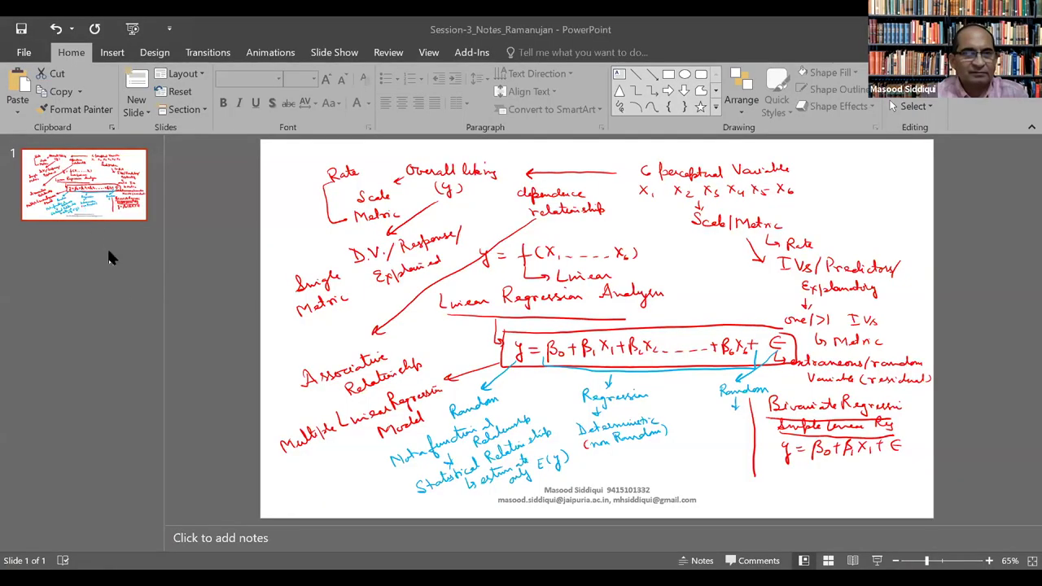
pyautogui.rightClick(86, 209)
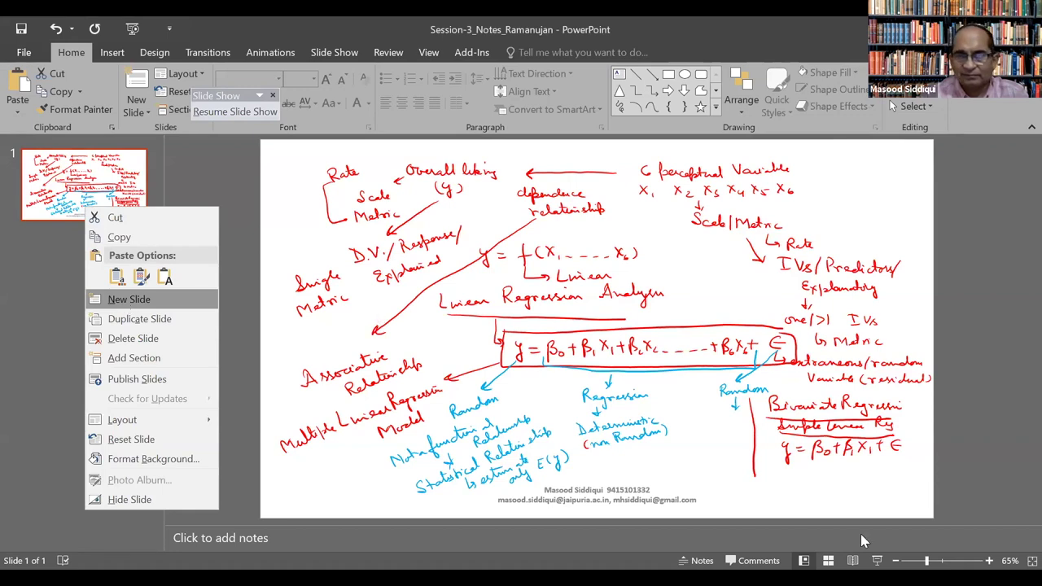
pyautogui.press('Return')
pyautogui.click(877, 561)
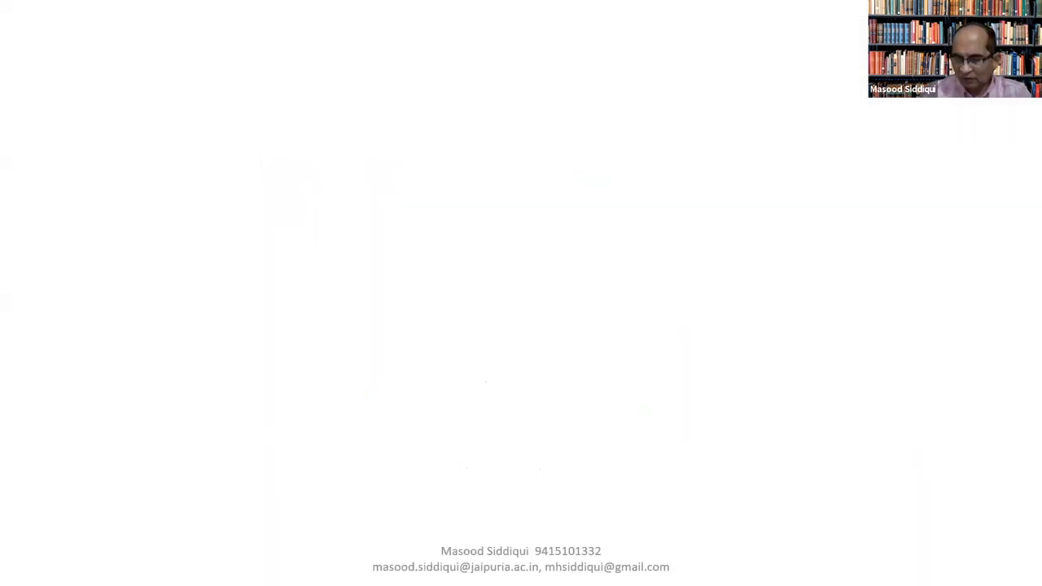